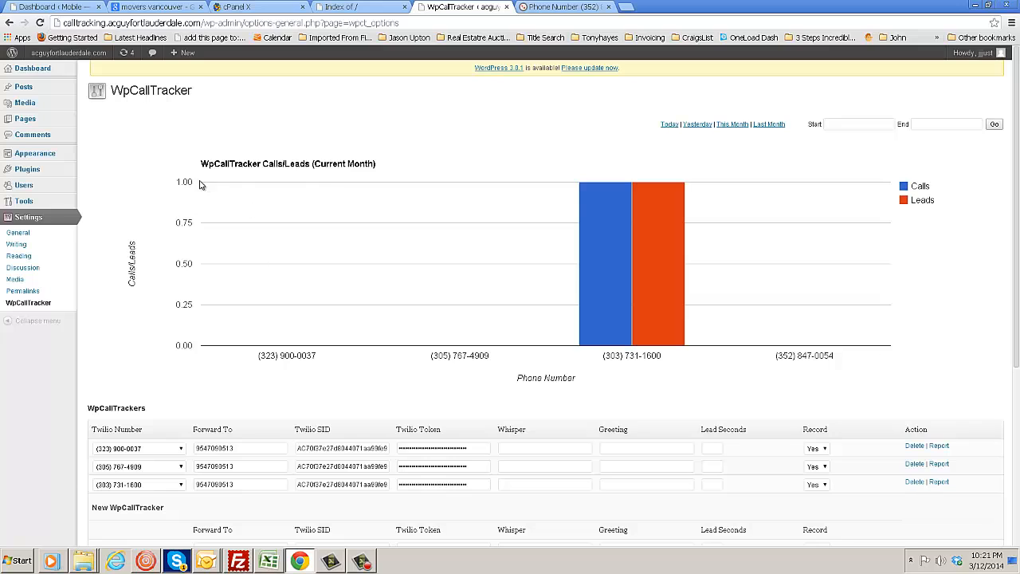
# Fill the new tracker row's Forward To field with the suggested forwarding number, then bring up the 352 number's Twilio settings.
pyautogui.scroll(-1, 181, 257)
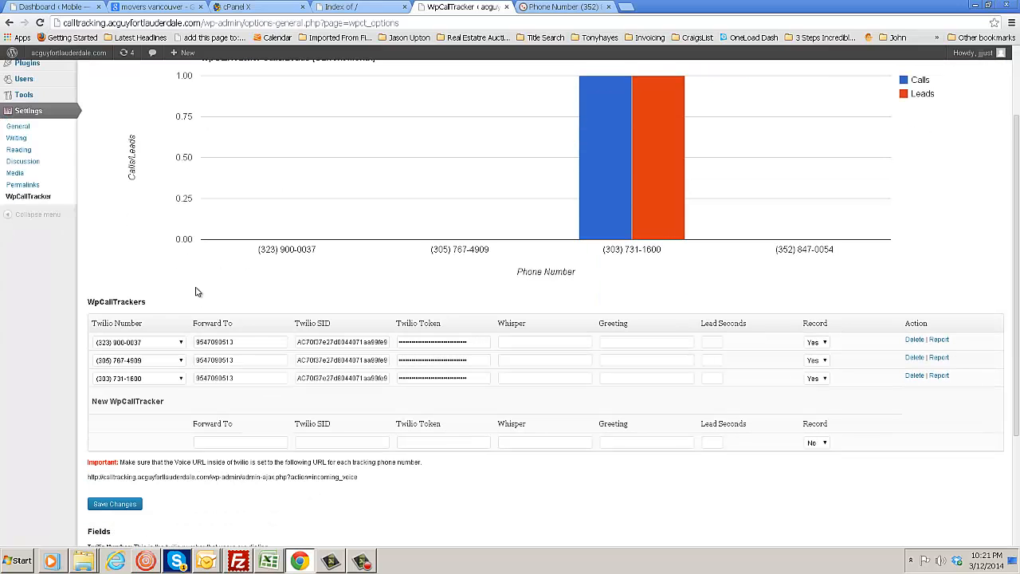
pyautogui.click(211, 442)
pyautogui.write('9')
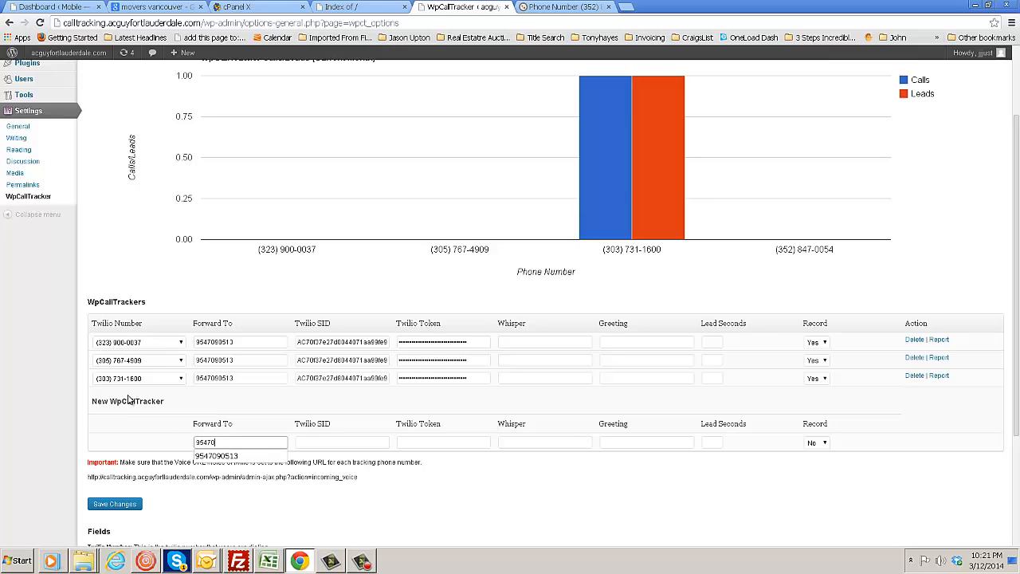
pyautogui.write('5470')
pyautogui.click(216, 455)
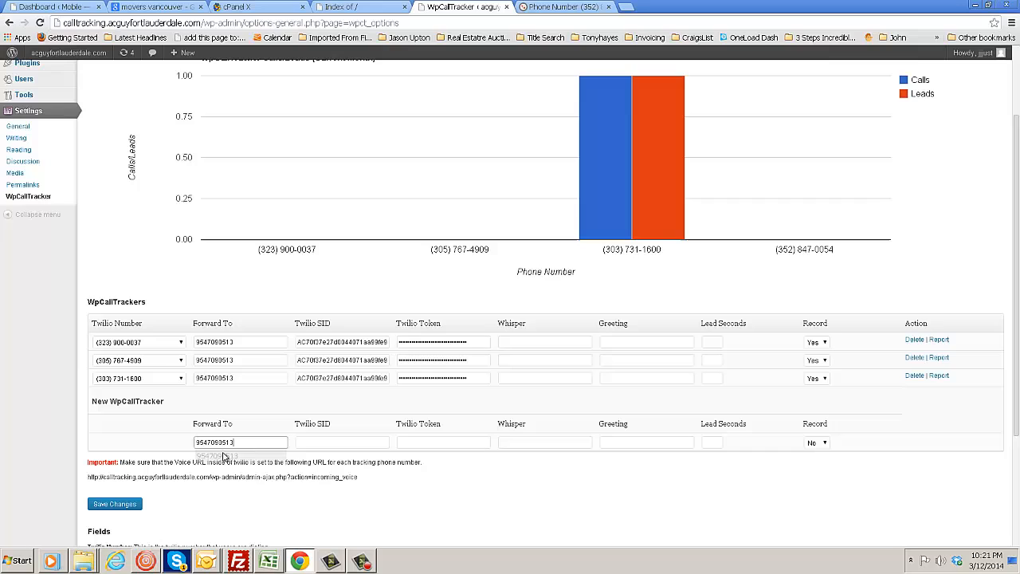
pyautogui.click(321, 445)
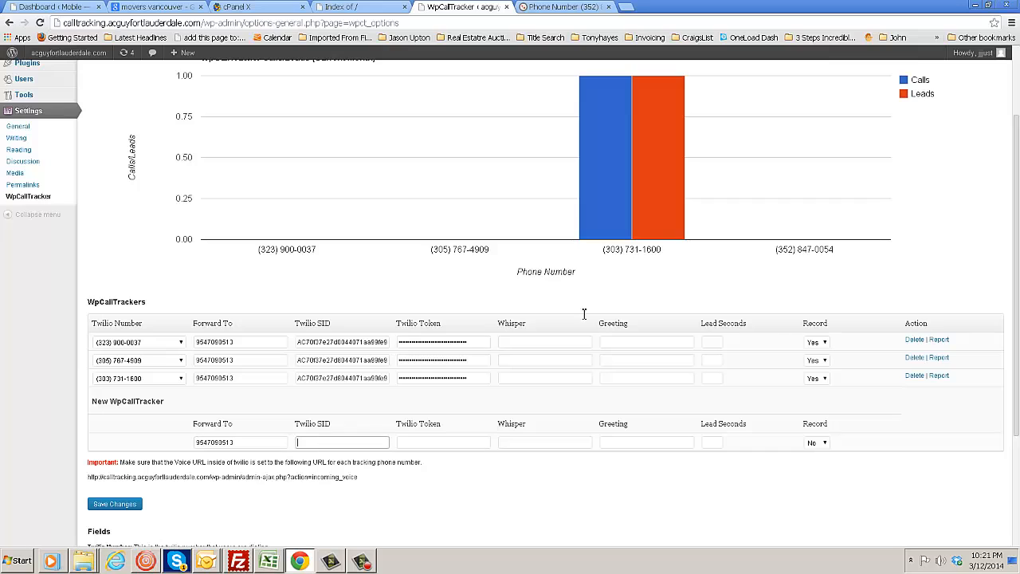
pyautogui.click(550, 7)
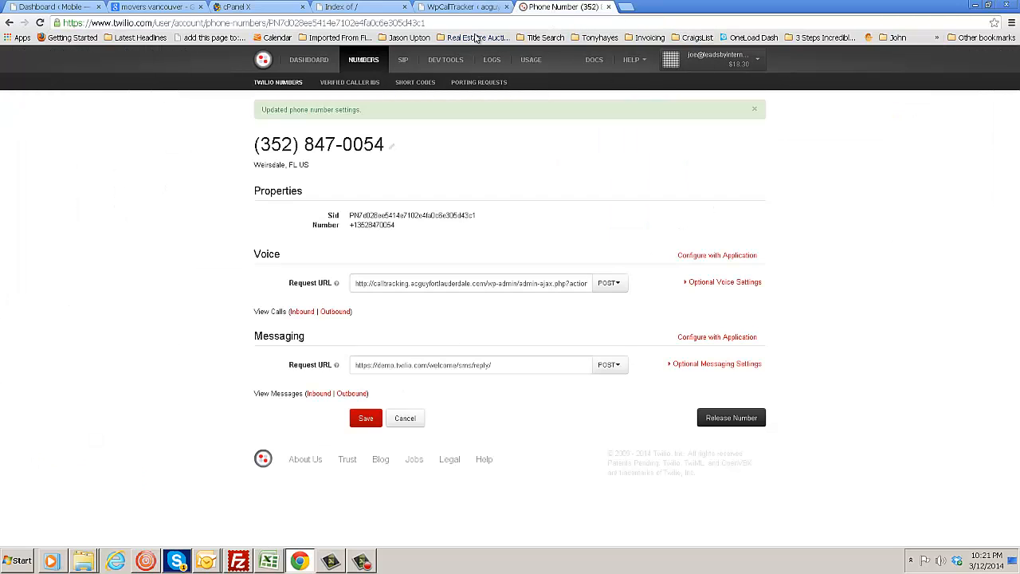
# Load the Twilio website in a new browser tab.
pyautogui.click(625, 8)
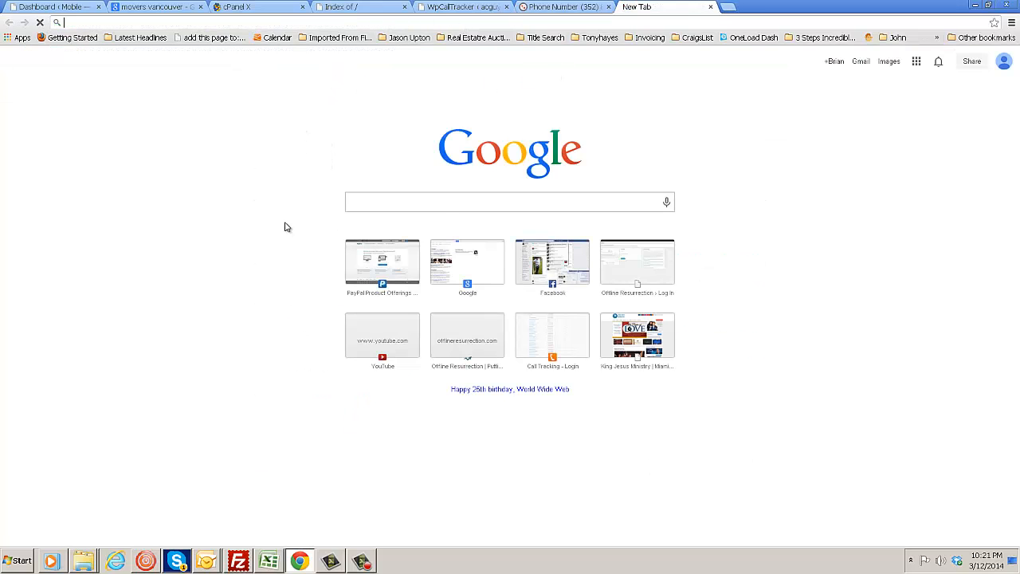
pyautogui.write('twillio.com')
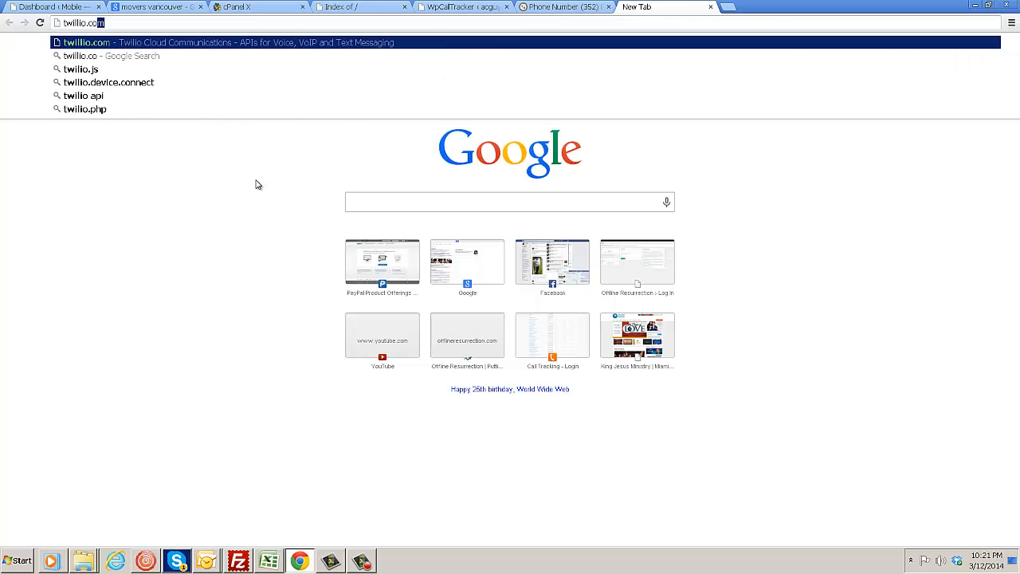
pyautogui.press('Return')
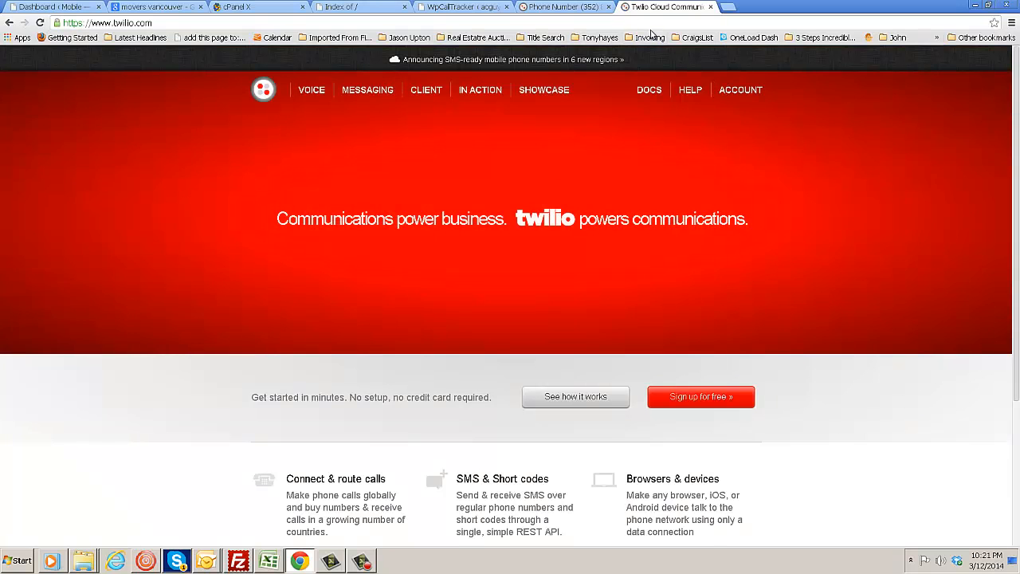
# Copy the Account SID from the Twilio account dashboard back to WpCallTracker.
pyautogui.click(560, 8)
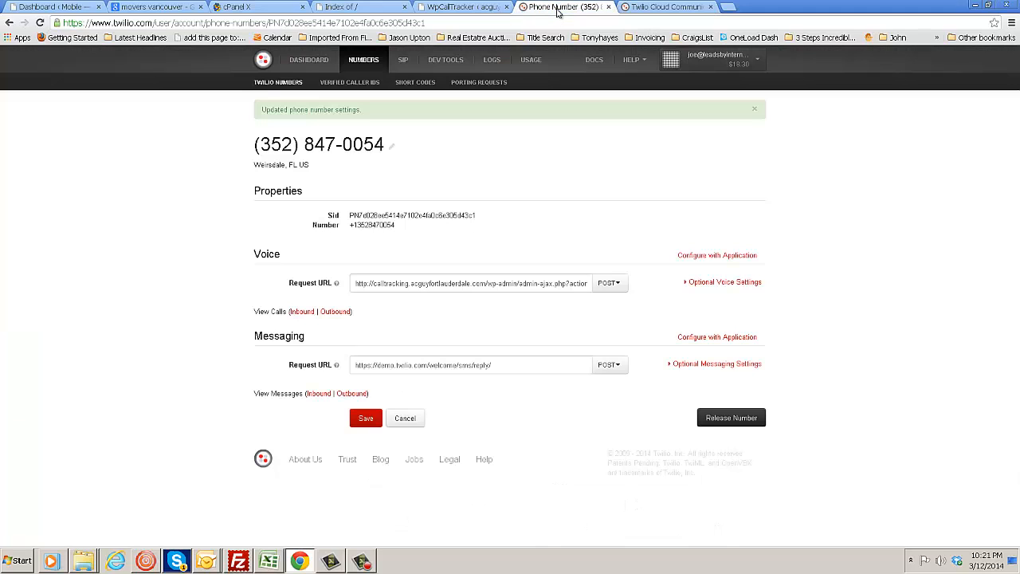
pyautogui.click(295, 62)
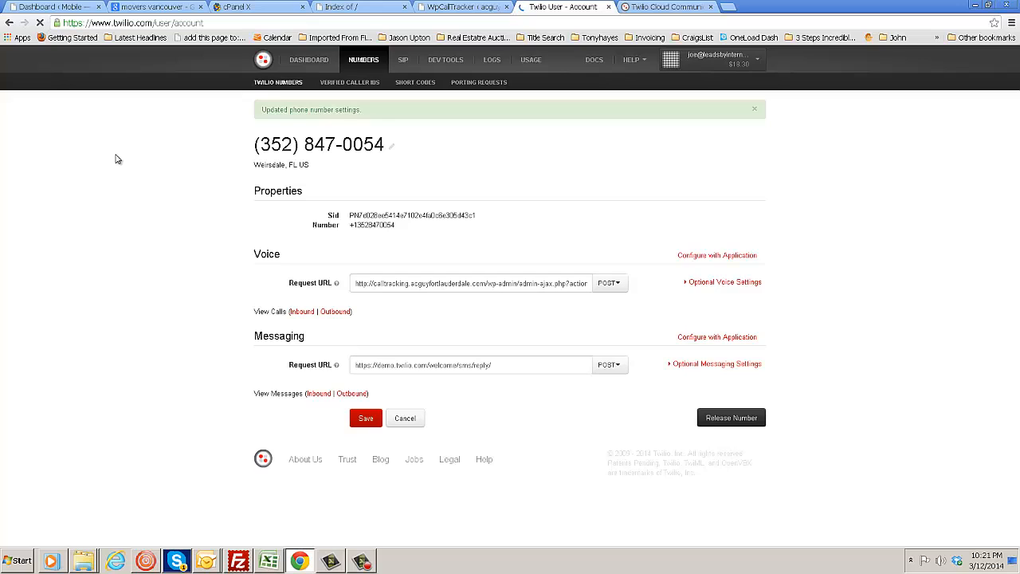
pyautogui.moveTo(328, 97); pyautogui.dragTo(490, 98)
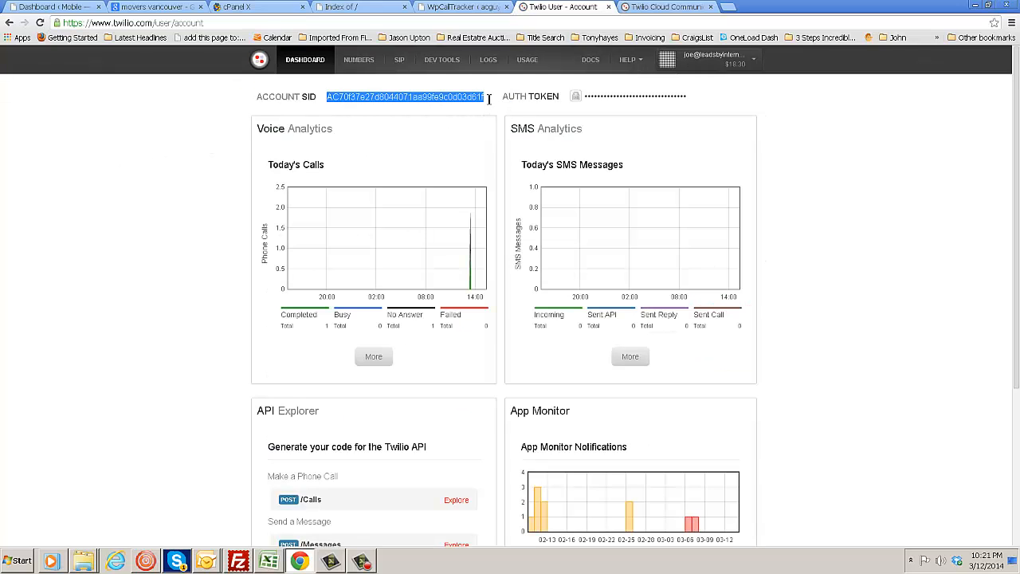
pyautogui.rightClick(490, 99)
pyautogui.click(493, 102)
pyautogui.click(460, 8)
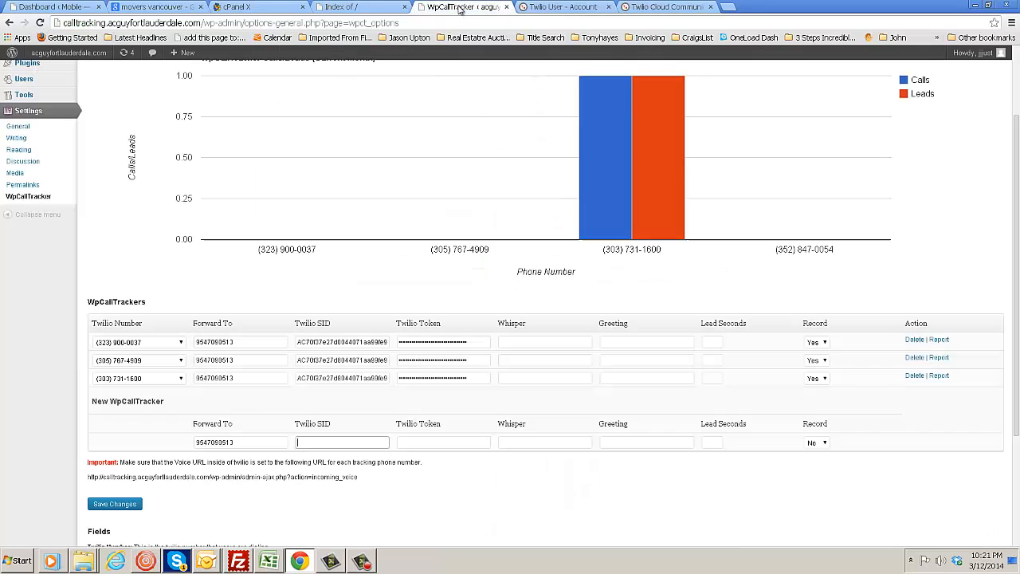
# Fill the new row's Twilio SID and Token from the Twilio dashboard and save the settings.
pyautogui.click(311, 456)
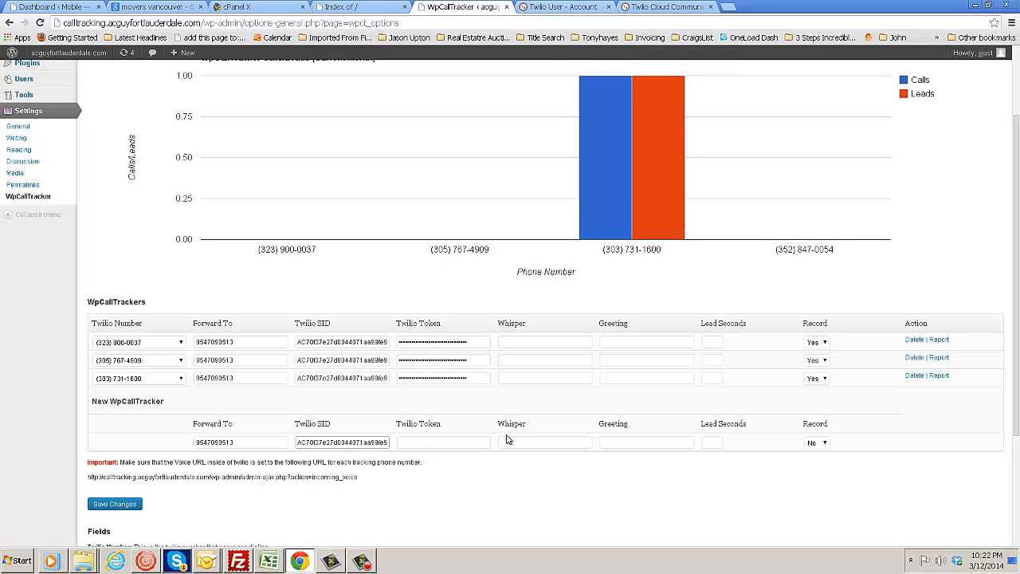
pyautogui.click(562, 6)
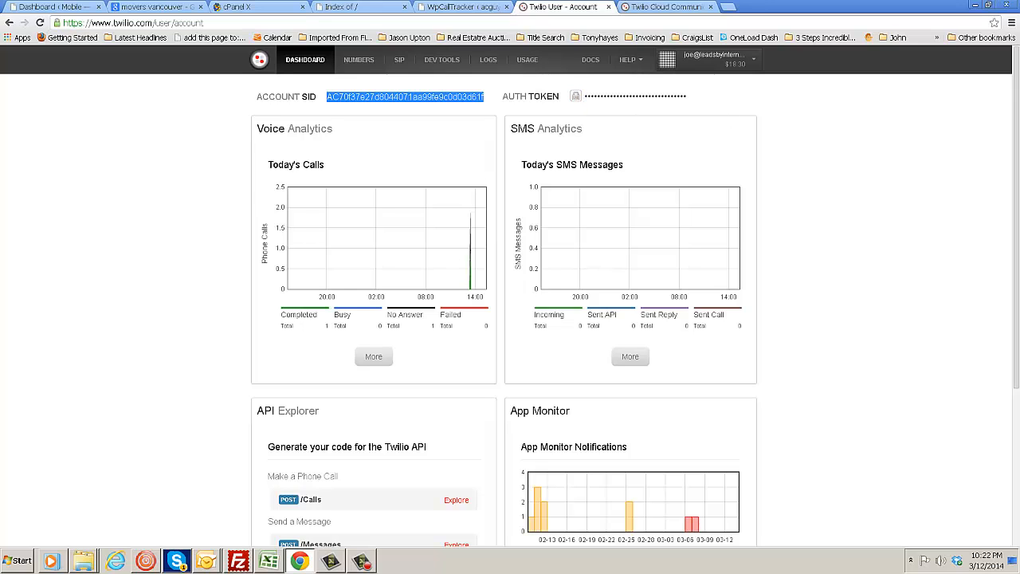
pyautogui.click(361, 562)
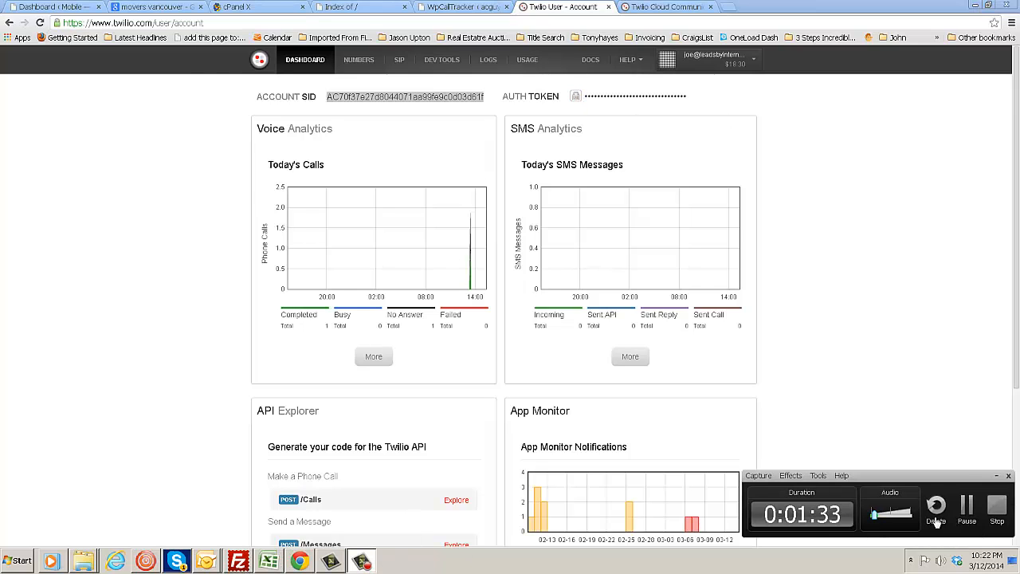
pyautogui.click(967, 510)
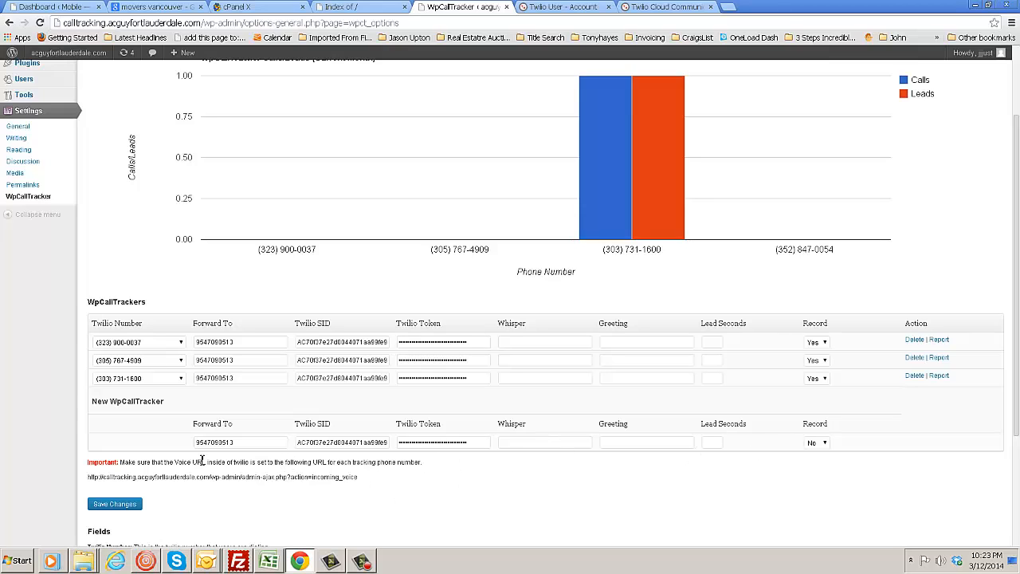
pyautogui.click(131, 505)
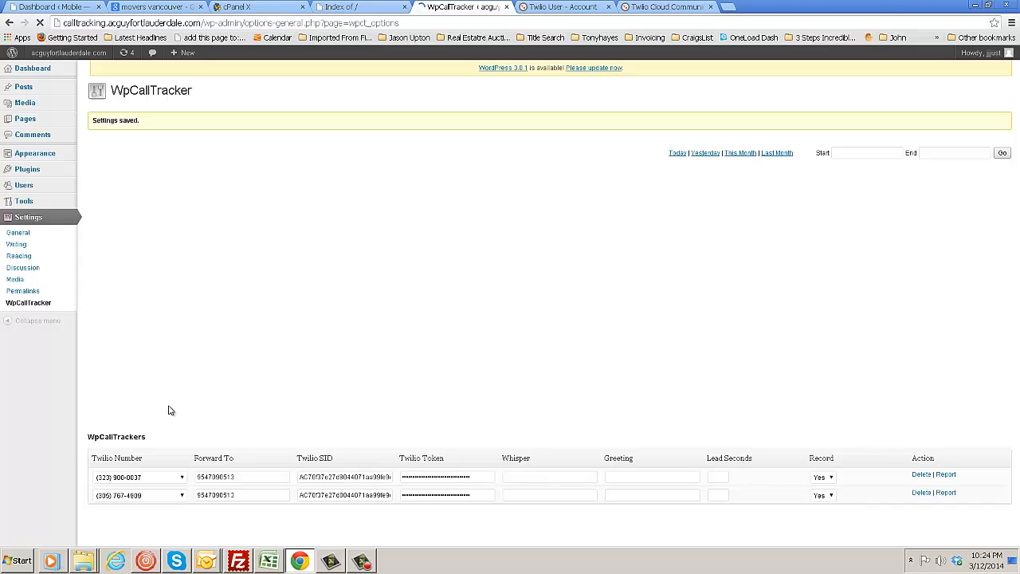
# Set row four's Record option to Yes and link it to the 352 Twilio number.
pyautogui.scroll(-2, 164, 470)
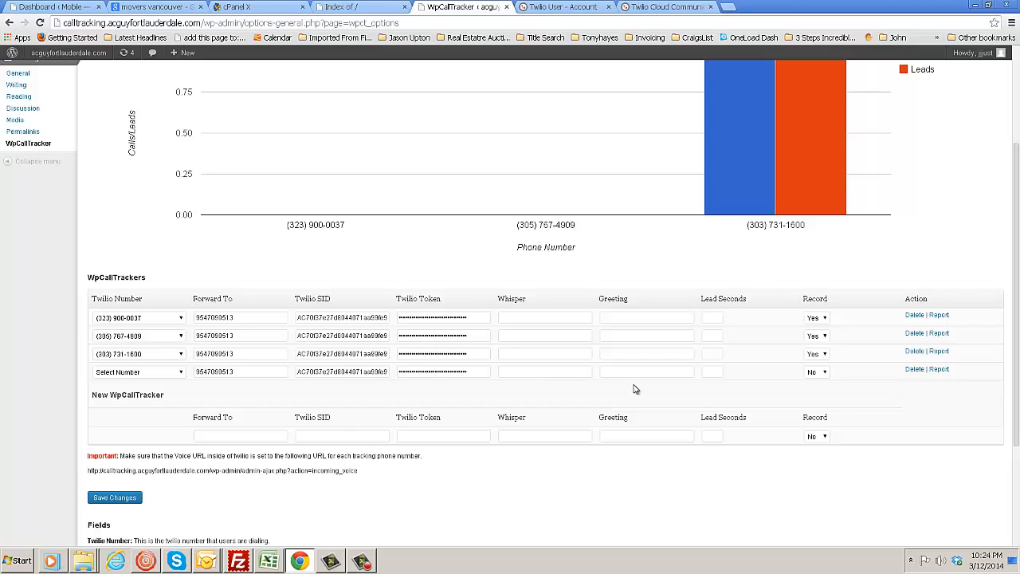
pyautogui.click(822, 372)
pyautogui.click(827, 391)
pyautogui.click(711, 372)
pyautogui.click(181, 373)
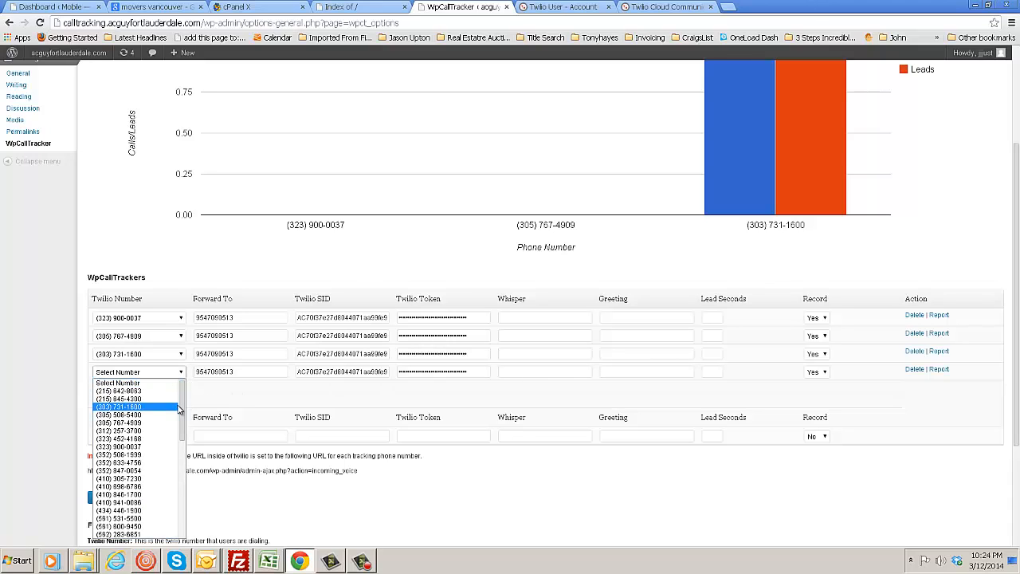
pyautogui.click(158, 471)
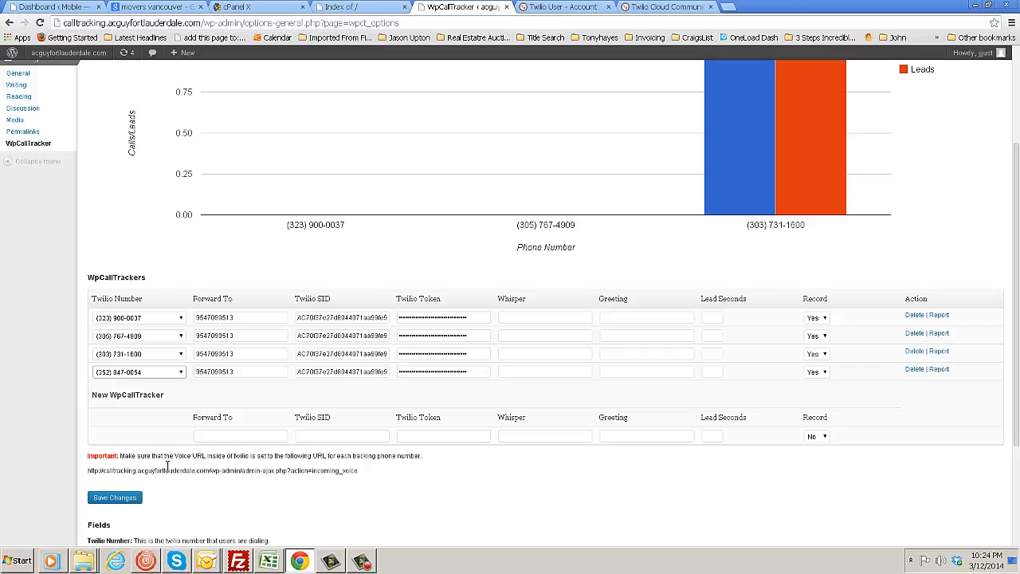
# Copy the incoming-voice URL shown under Important and return to the Twilio dashboard.
pyautogui.scroll(-1, 136, 383)
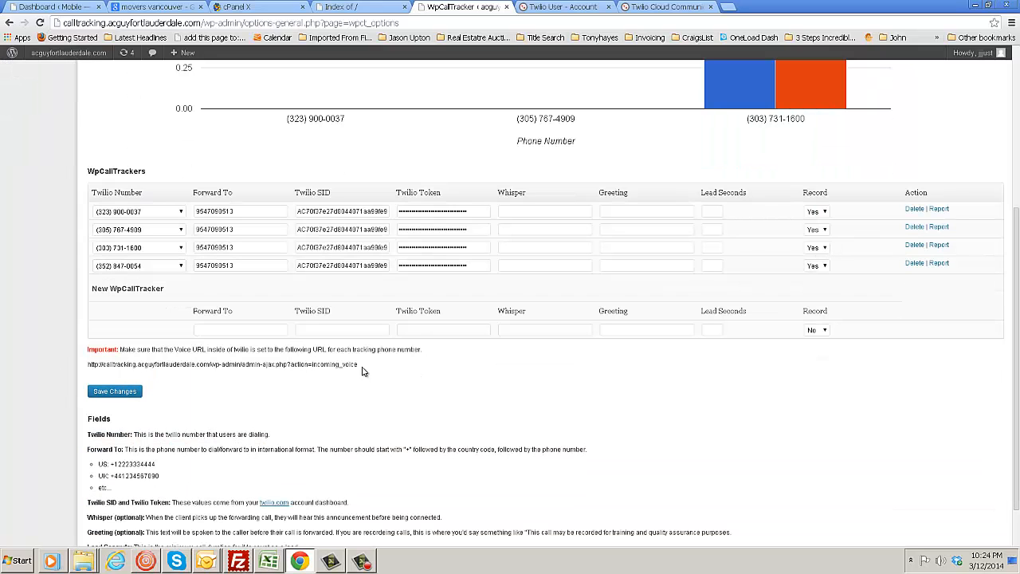
pyautogui.moveTo(362, 372); pyautogui.dragTo(253, 375)
pyautogui.moveTo(156, 372); pyautogui.dragTo(91, 367)
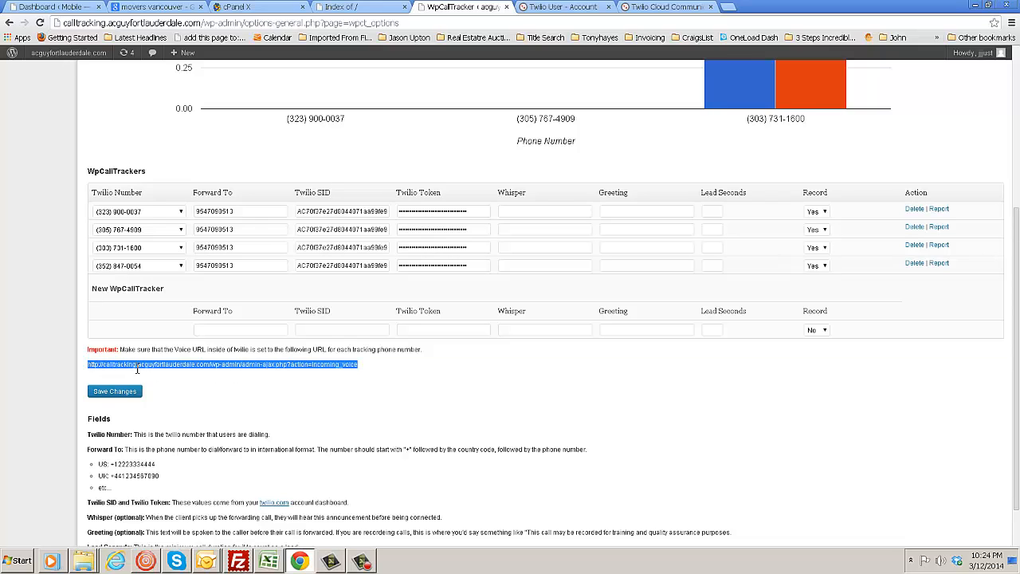
pyautogui.rightClick(136, 369)
pyautogui.click(148, 374)
pyautogui.click(590, 8)
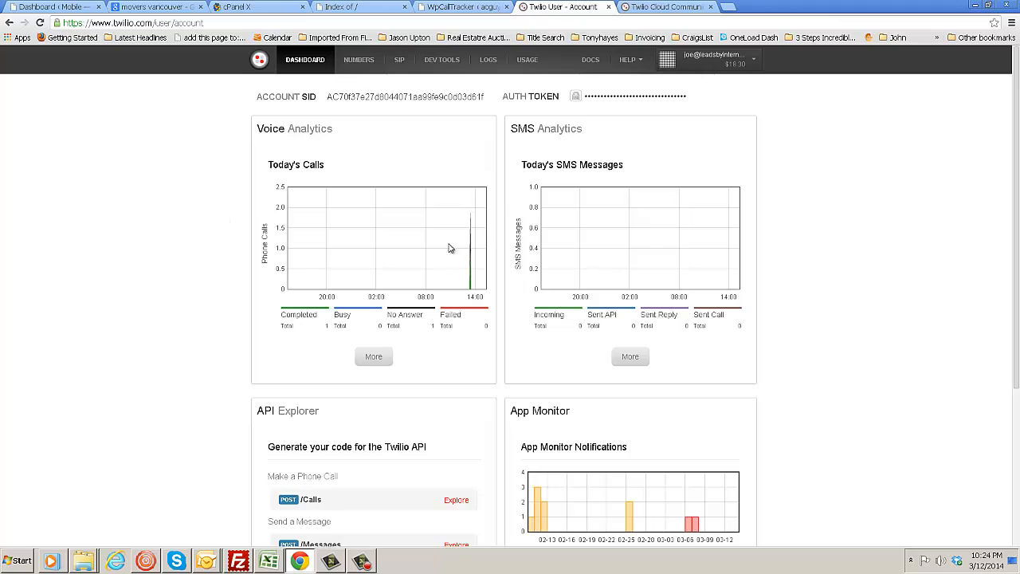
# From the owned numbers list, search Buy a Number for area code 305.
pyautogui.click(638, 8)
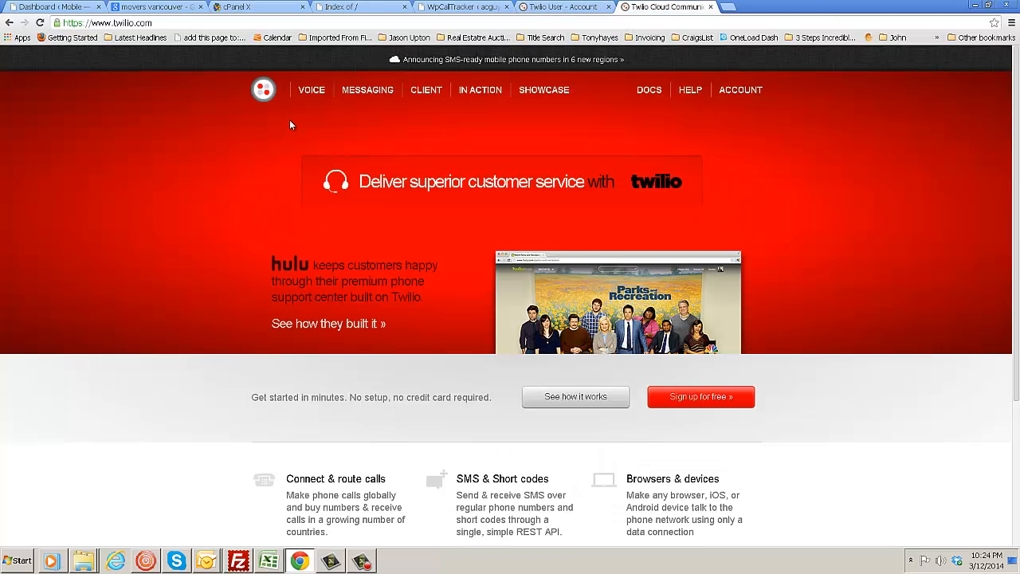
pyautogui.click(578, 8)
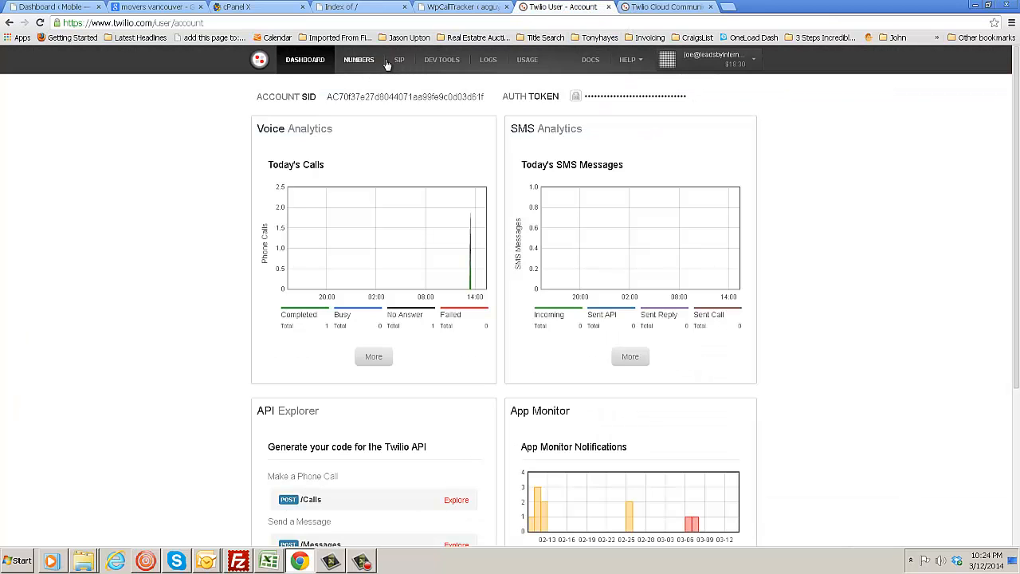
pyautogui.click(350, 64)
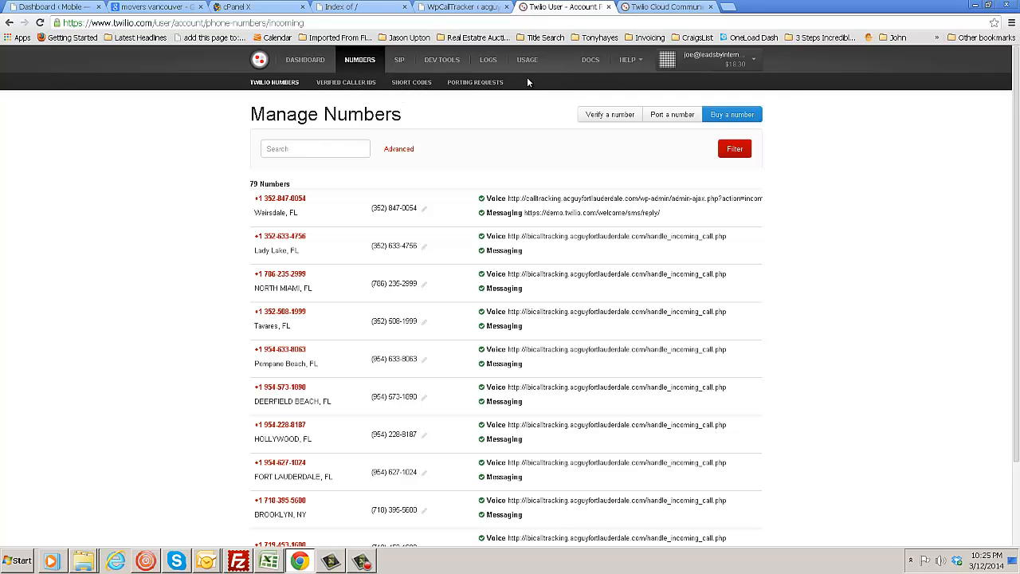
pyautogui.click(731, 116)
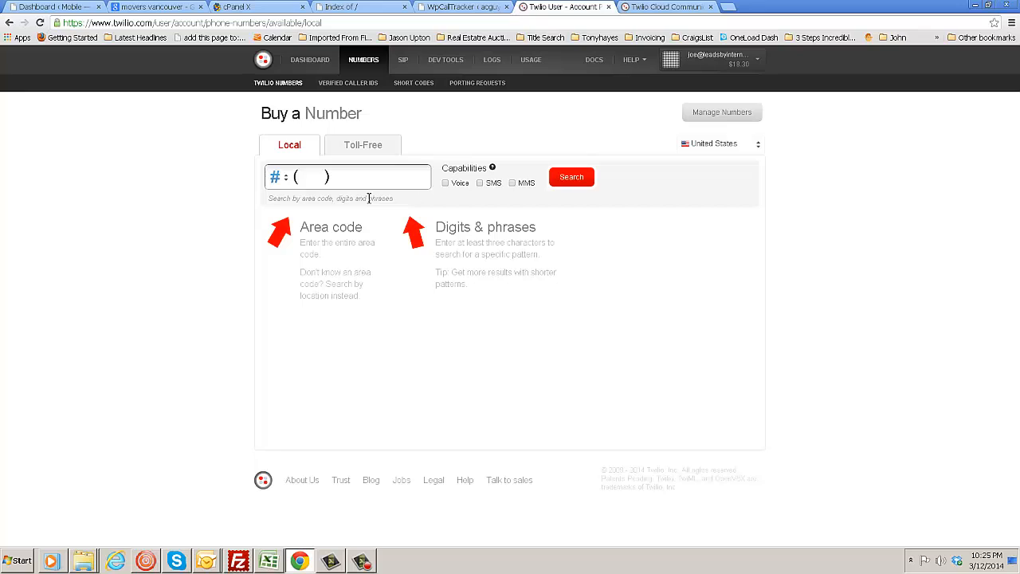
pyautogui.write('305) ')
pyautogui.write('55')
pyautogui.press('BackSpace')
pyautogui.press('BackSpace')
pyautogui.click(561, 181)
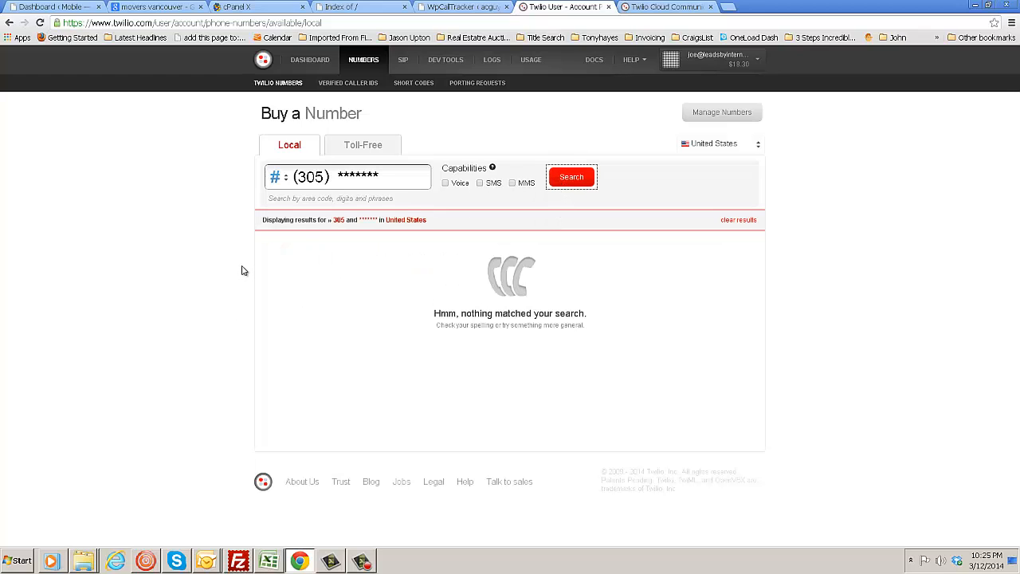
# Change the number search to area code 954, then go to the owned numbers list.
pyautogui.click(387, 175)
pyautogui.press('BackSpace')
pyautogui.press('BackSpace')
pyautogui.press('BackSpace')
pyautogui.press('BackSpace')
pyautogui.press('BackSpace')
pyautogui.press('BackSpace')
pyautogui.press('BackSpace')
pyautogui.moveTo(326, 177); pyautogui.dragTo(300, 176)
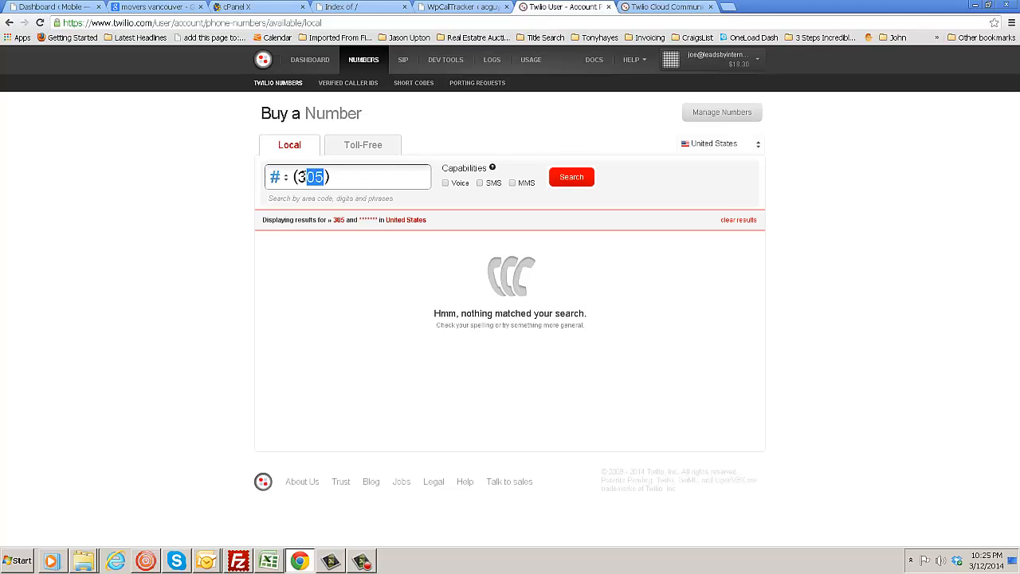
pyautogui.write('954')
pyautogui.click(584, 182)
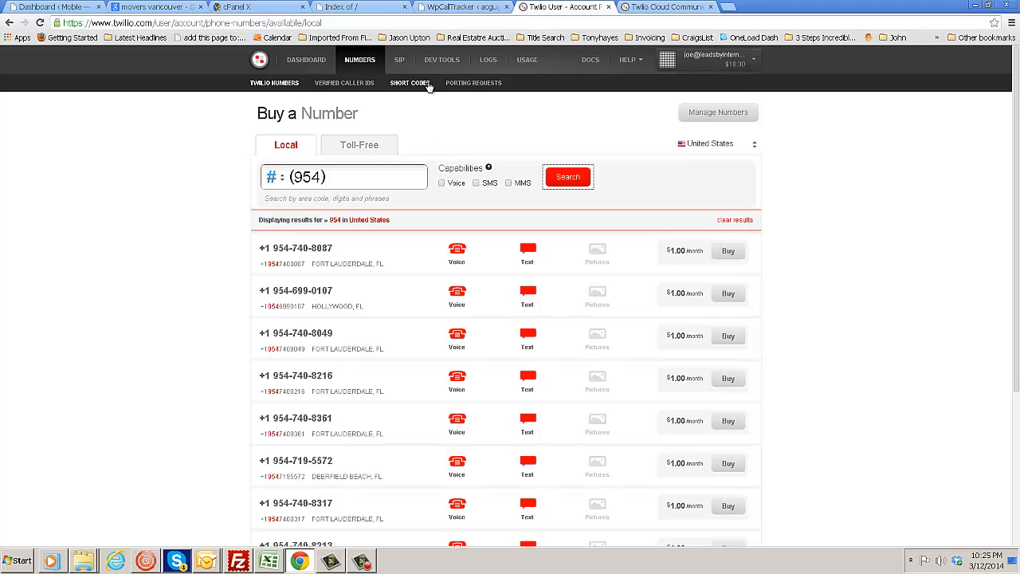
pyautogui.click(364, 67)
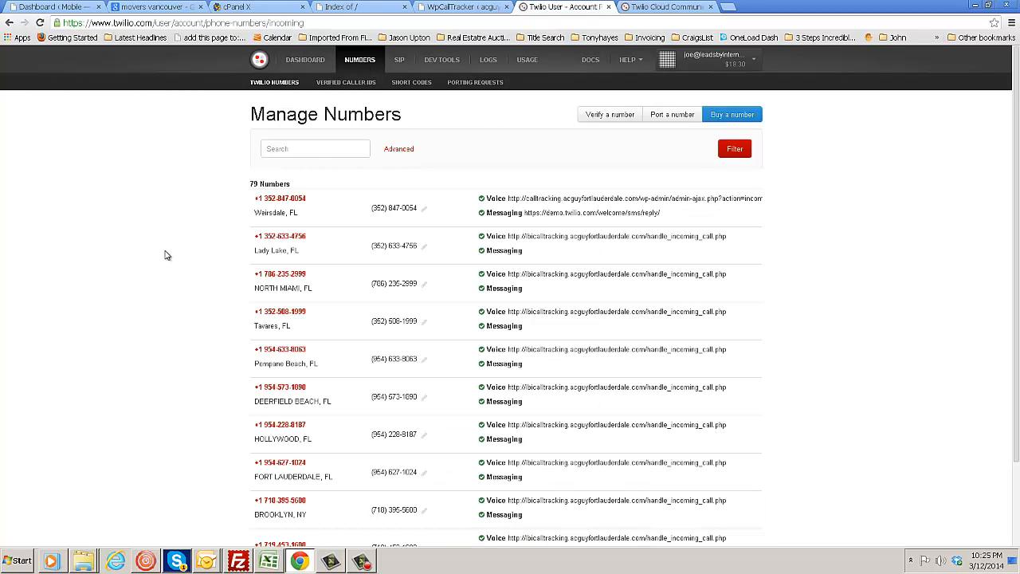
# Replace the Weirsdale, FL number's Voice Request URL with the WpCallTracker voice URL and save.
pyautogui.click(294, 200)
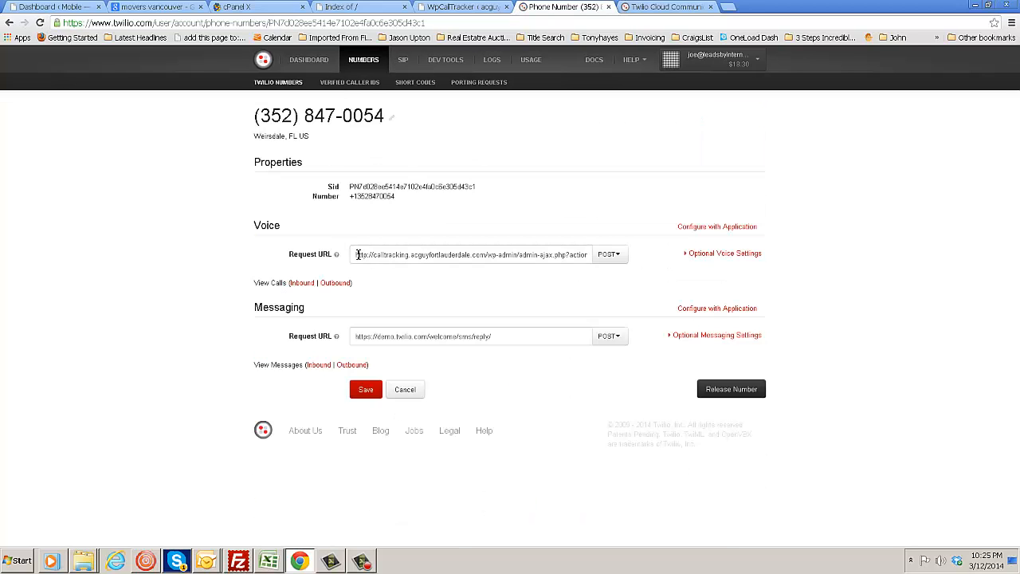
pyautogui.moveTo(358, 255); pyautogui.dragTo(598, 262)
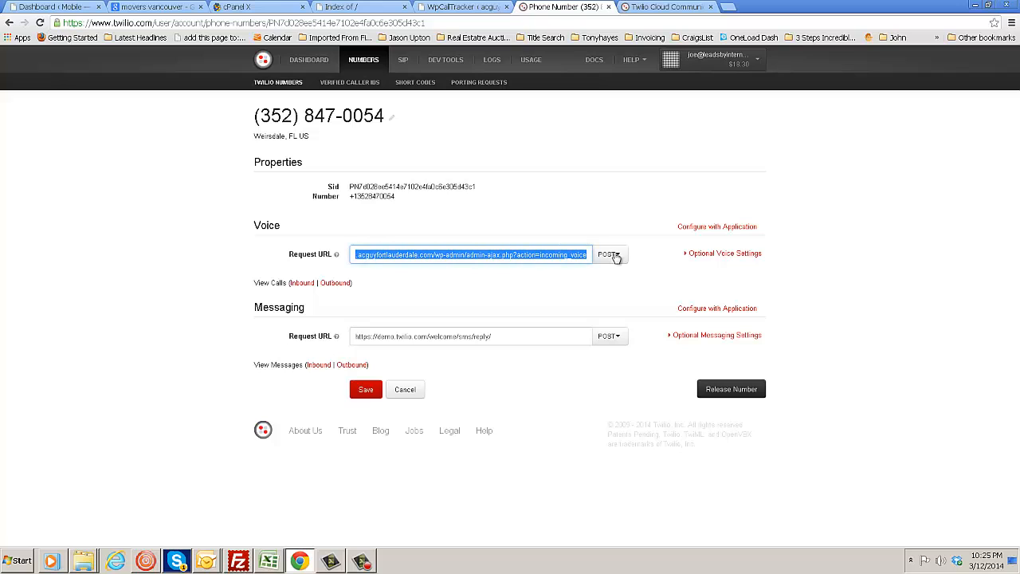
pyautogui.click(478, 8)
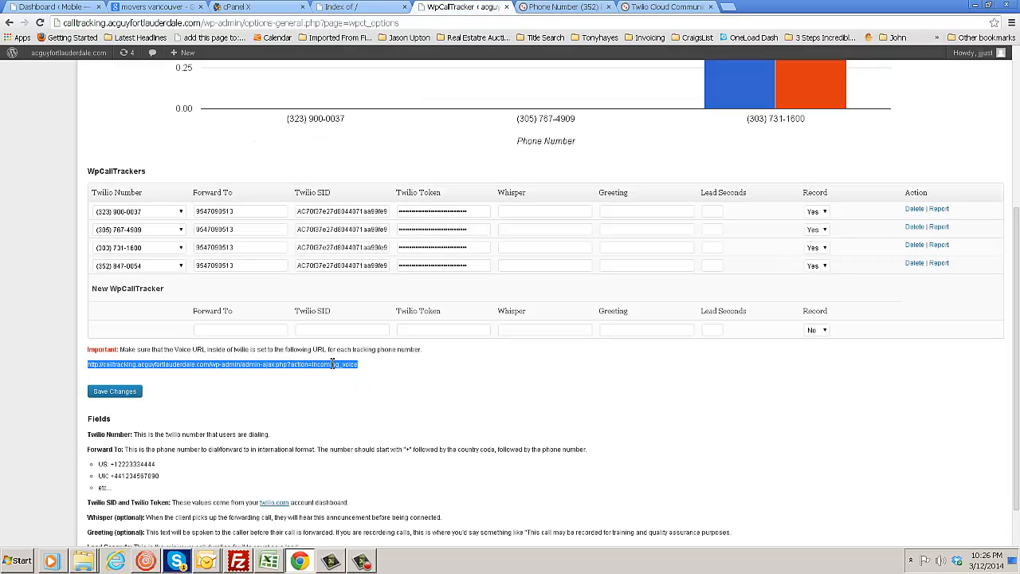
pyautogui.click(538, 8)
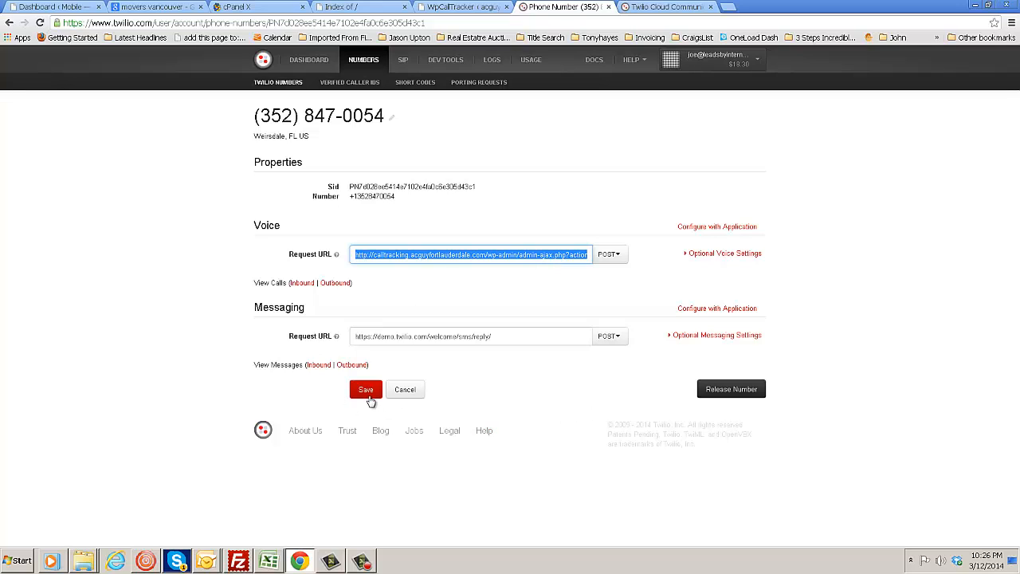
pyautogui.click(367, 395)
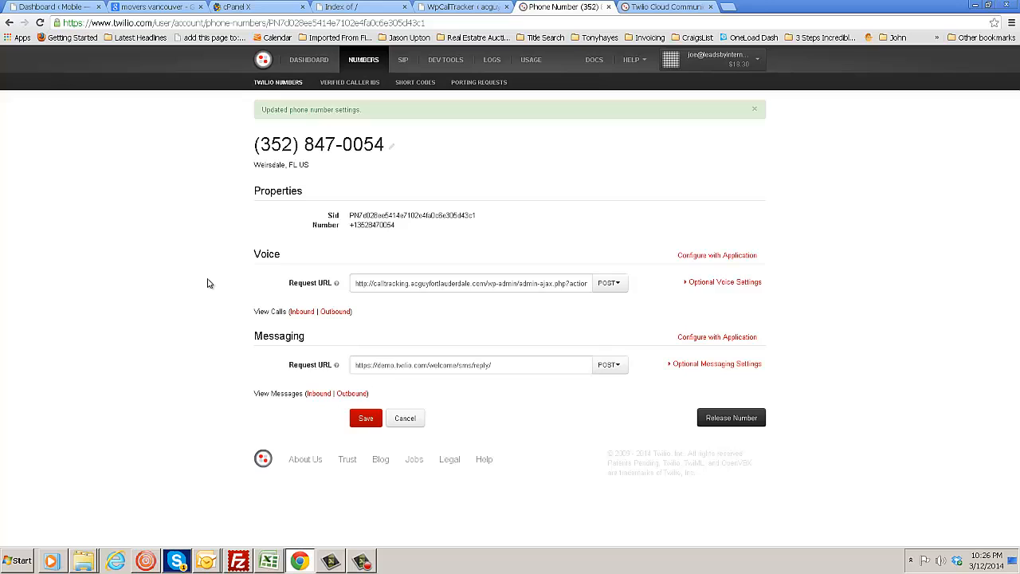
pyautogui.click(455, 7)
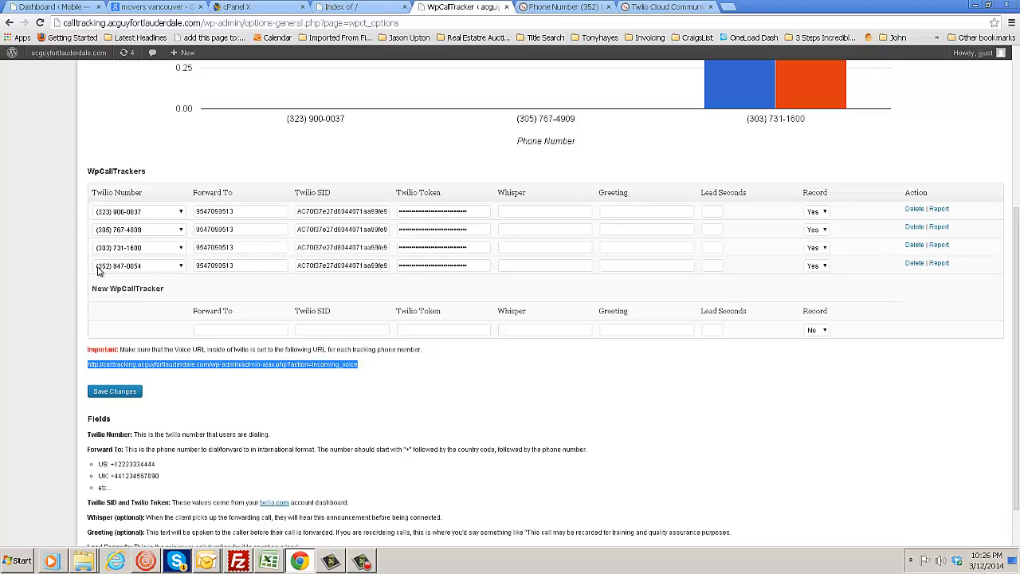
# Open the call report for the first tracker in the WpCallTrackers table.
pyautogui.click(234, 266)
pyautogui.click(938, 267)
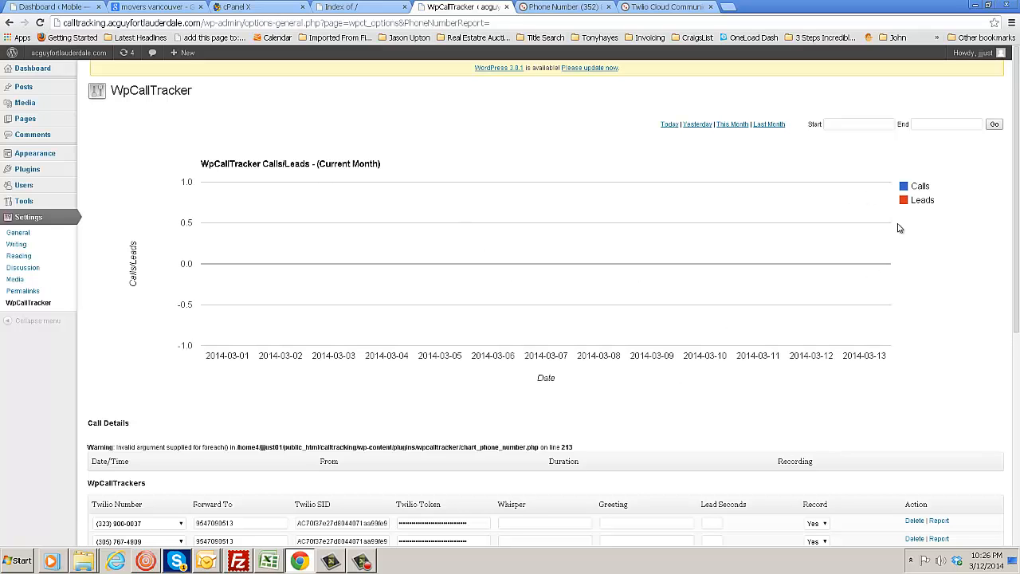
pyautogui.scroll(-2, 767, 344)
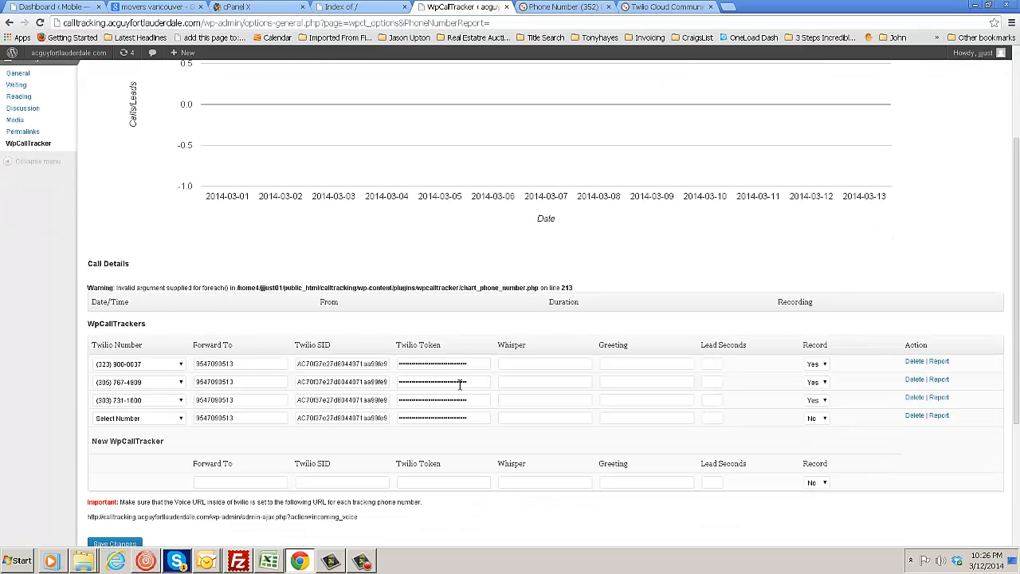
pyautogui.click(940, 363)
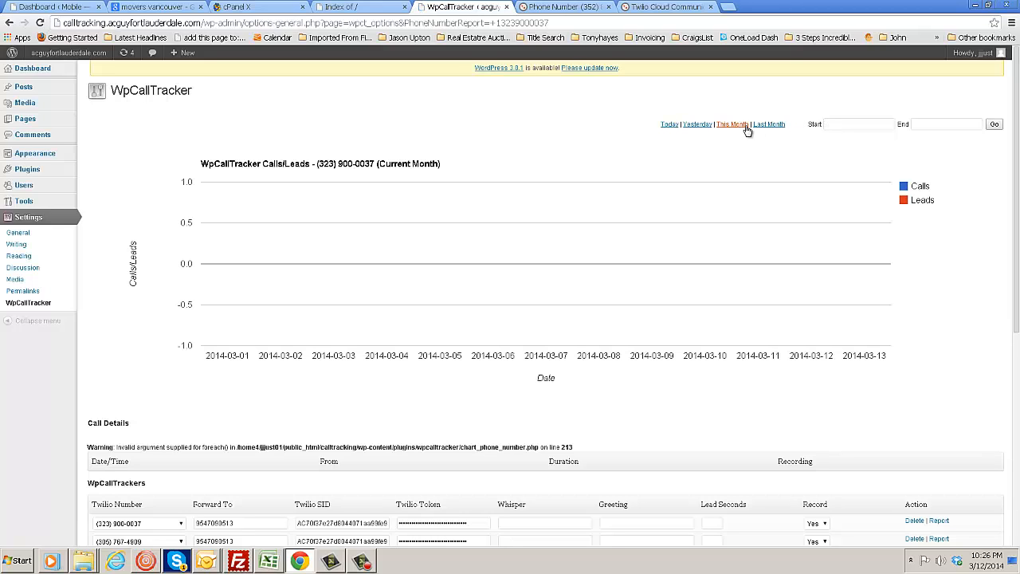
# Run the report from 12/01/2013 to 03/12/2014 and scroll down to Call Details.
pyautogui.click(835, 127)
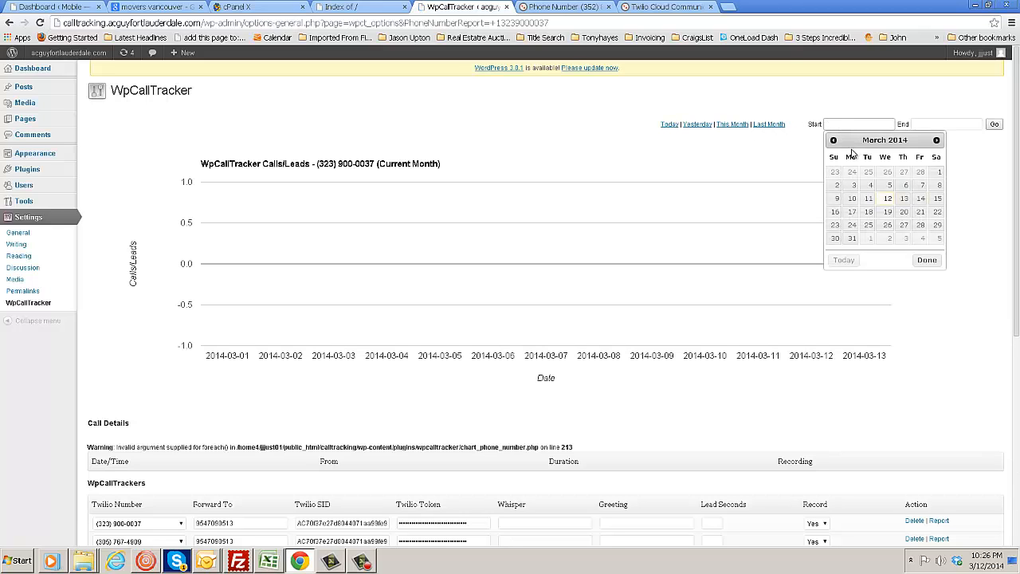
pyautogui.click(833, 140)
pyautogui.click(834, 140)
pyautogui.click(834, 140)
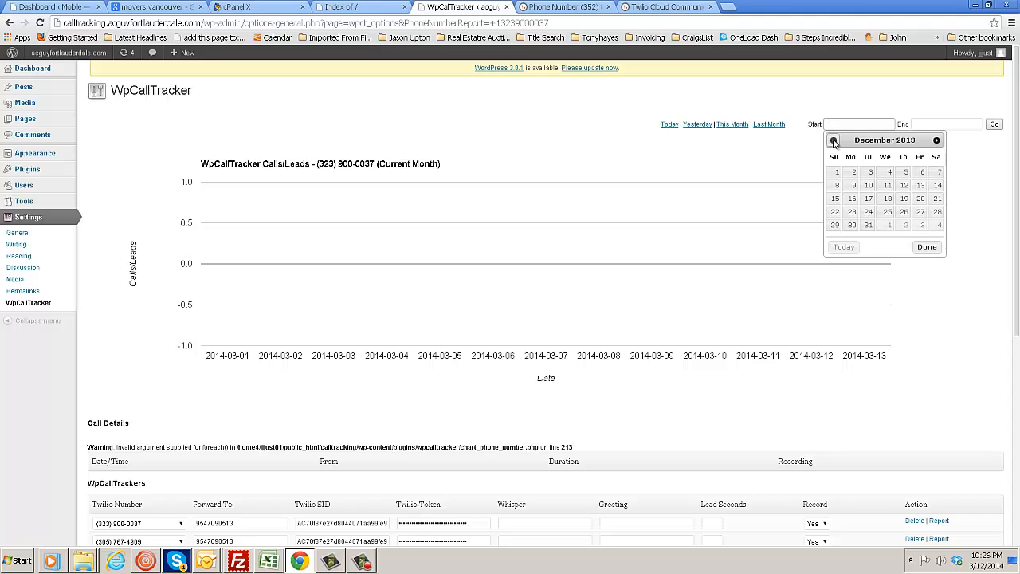
pyautogui.click(837, 172)
pyautogui.click(917, 125)
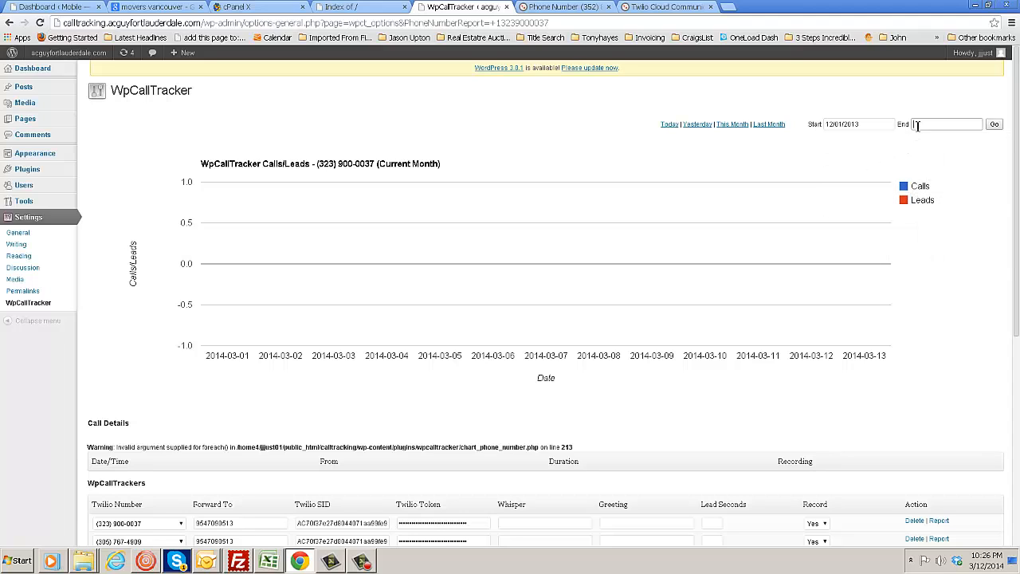
pyautogui.click(952, 201)
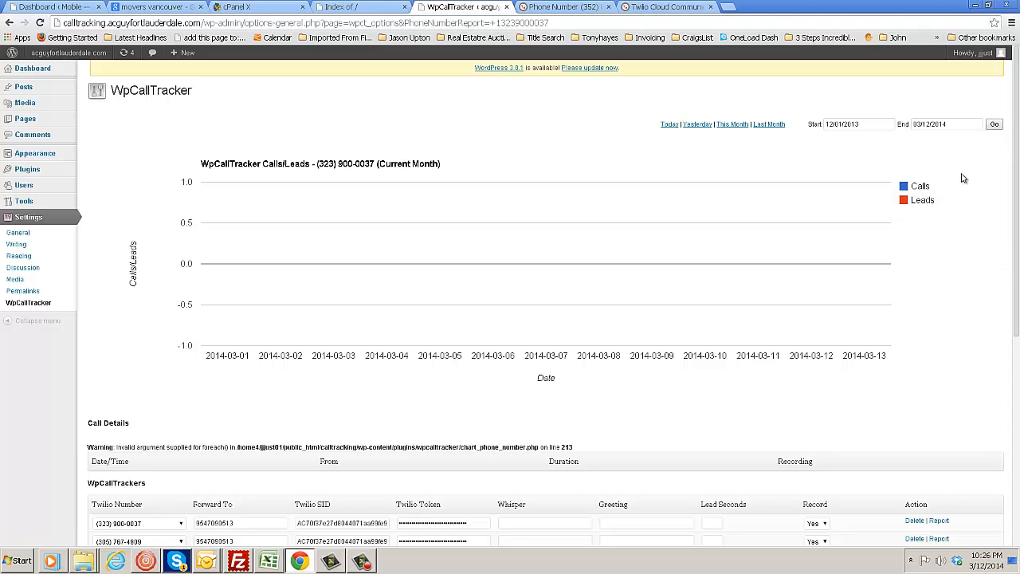
pyautogui.click(994, 125)
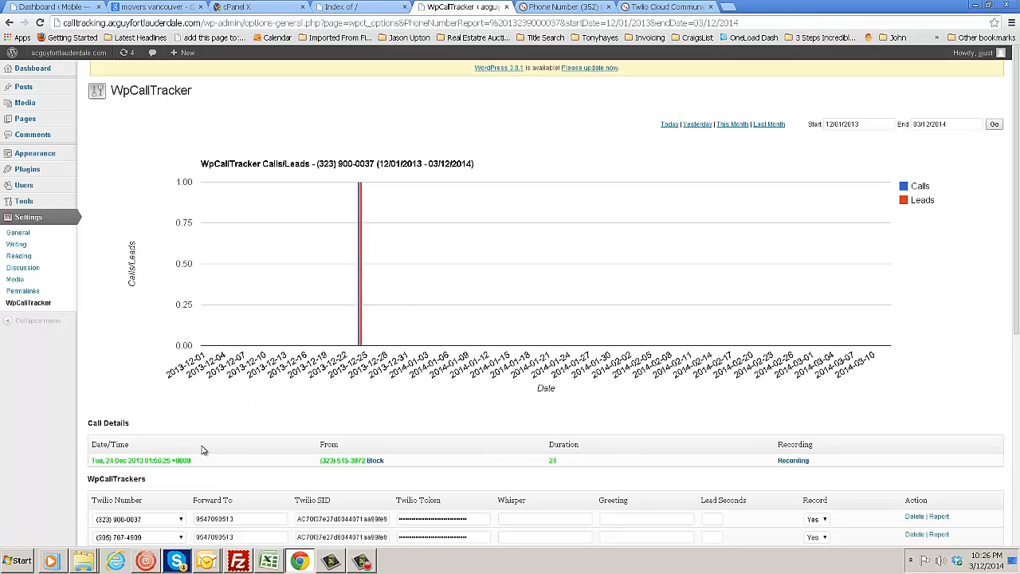
pyautogui.moveTo(360, 201)
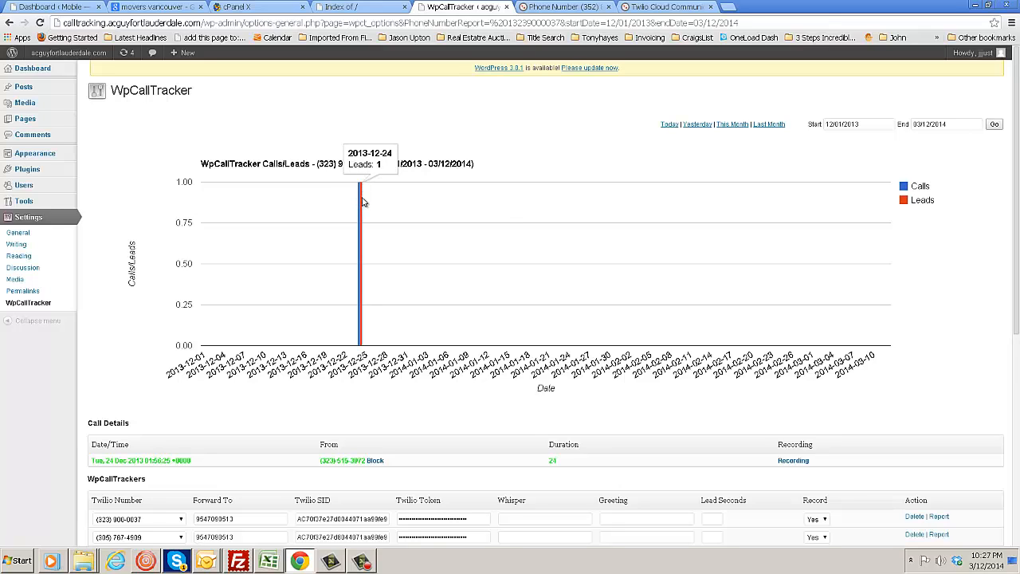
pyautogui.scroll(-5, 508, 228)
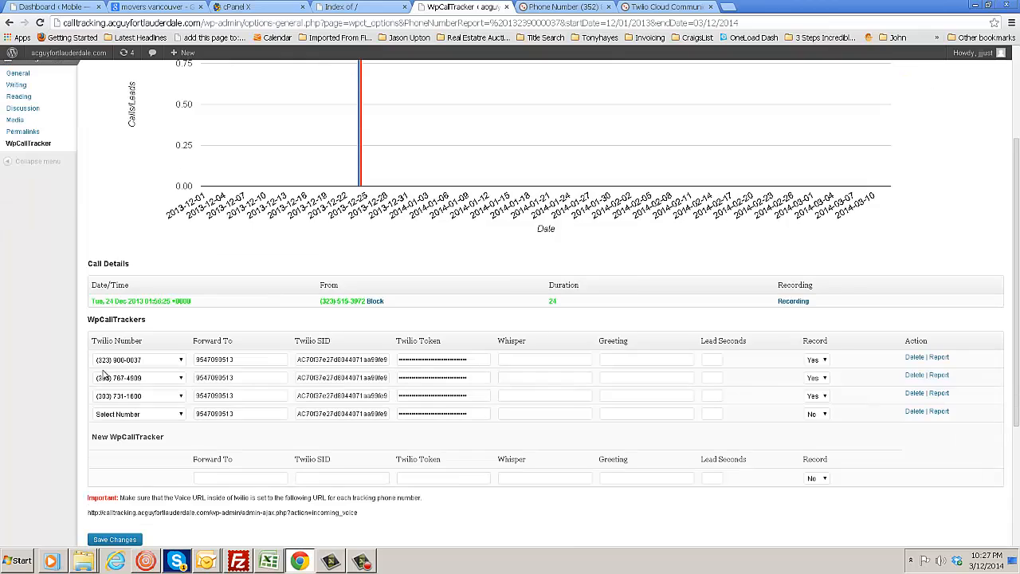
# Block the 24 Dec call's caller and play its recording in a new tab.
pyautogui.click(375, 303)
pyautogui.click(781, 305)
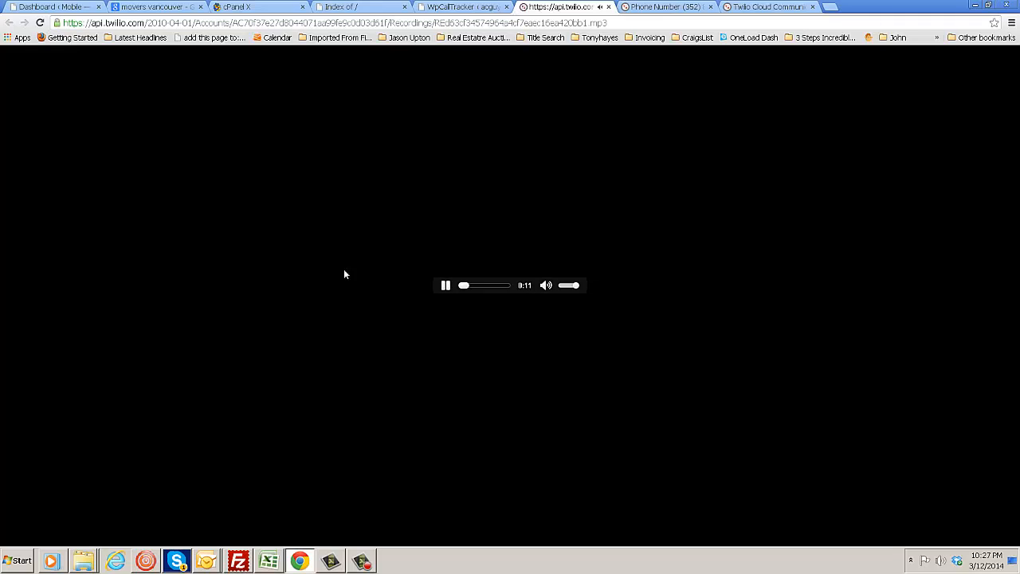
pyautogui.click(446, 286)
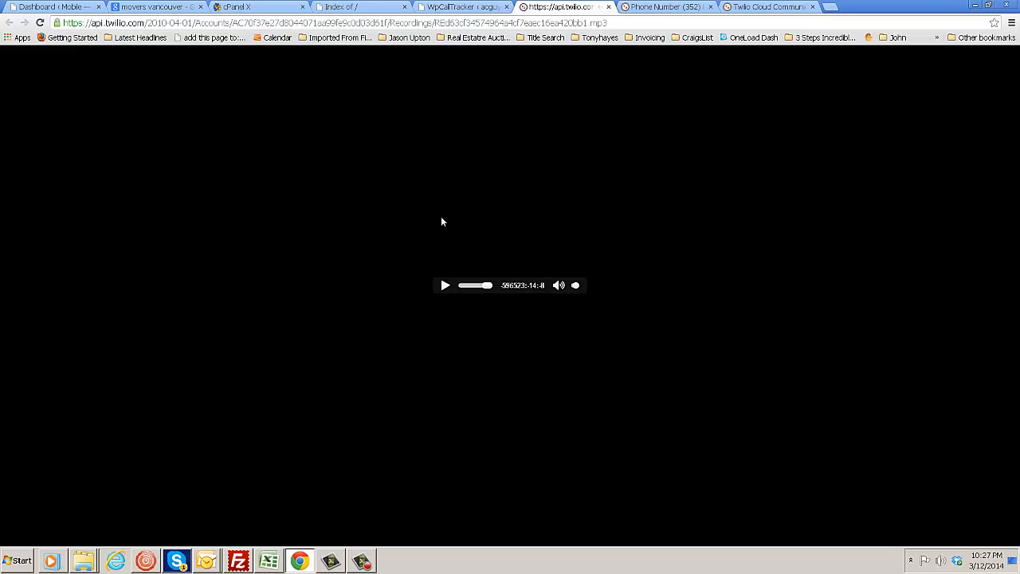
pyautogui.click(468, 7)
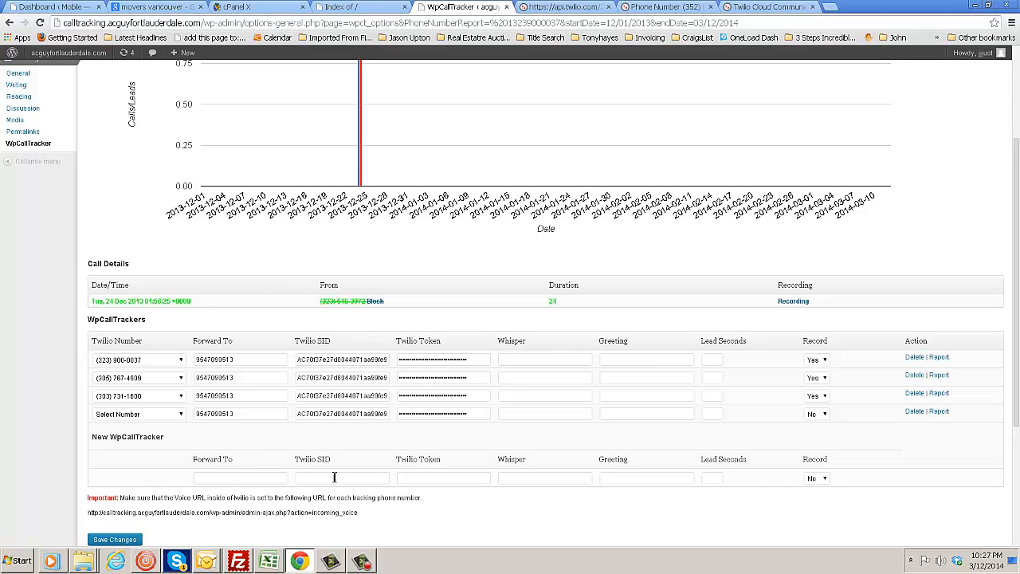
pyautogui.scroll(-3, 466, 498)
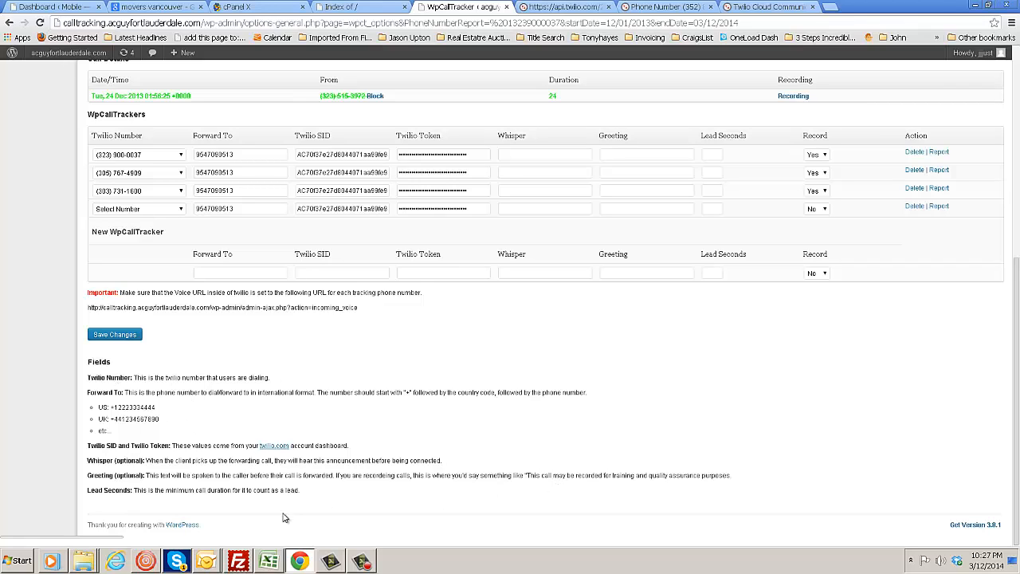
pyautogui.scroll(2, 611, 420)
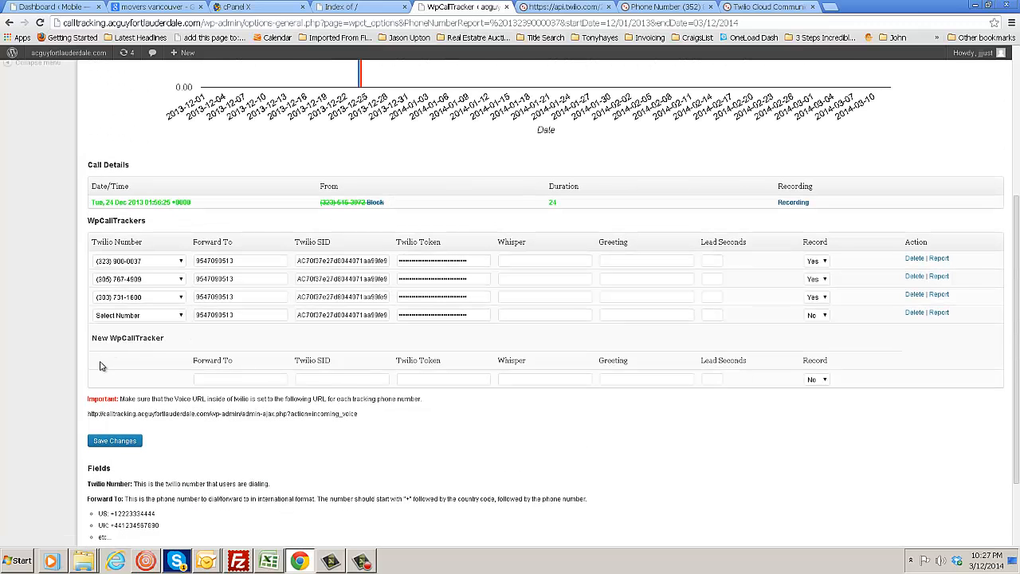
pyautogui.scroll(5, 135, 319)
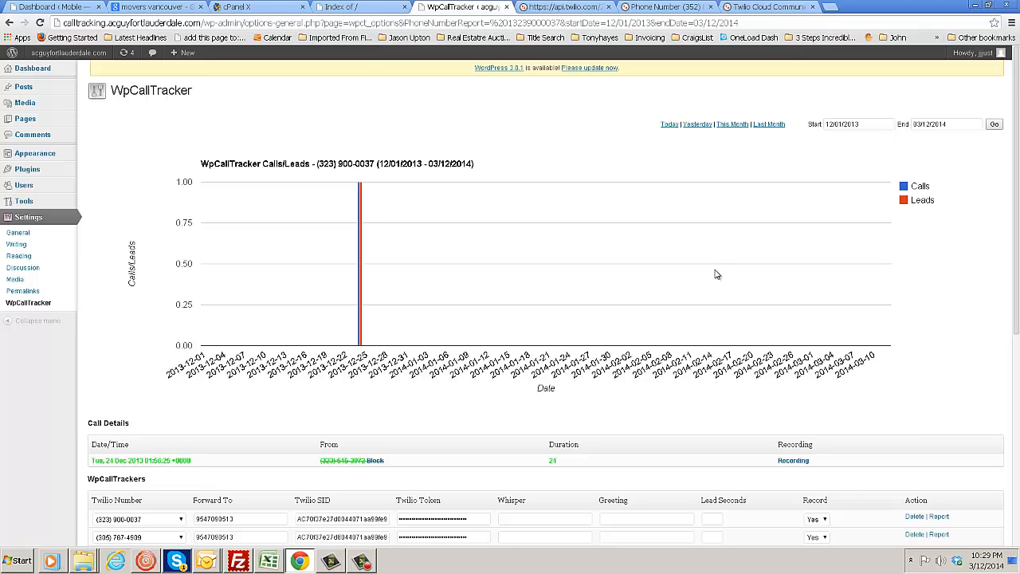
pyautogui.click(363, 562)
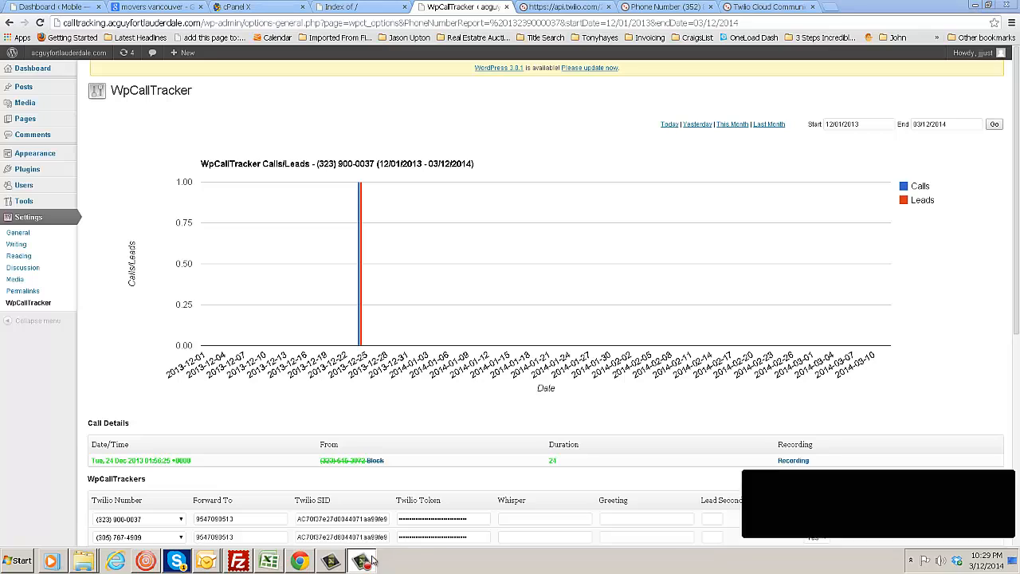